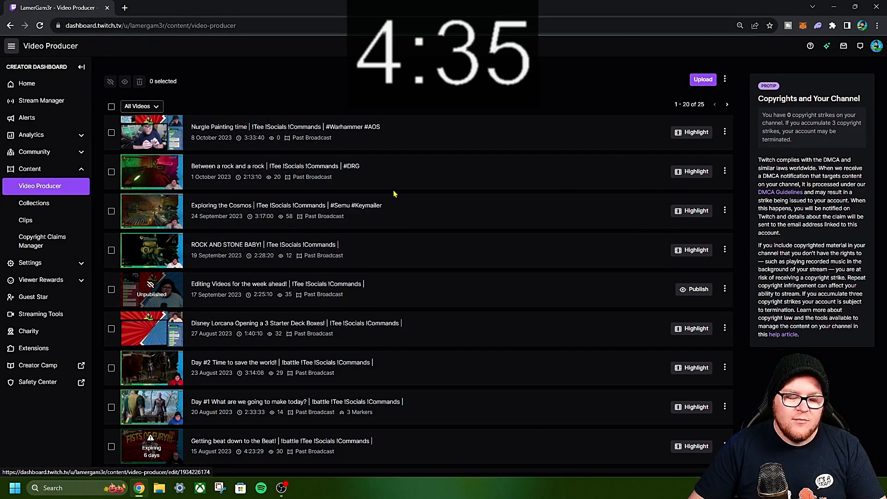
Open the "WORST JOB EVER!" clip from the channel's clips list in the Clip Editor for editing and sharing
left_click(48, 224)
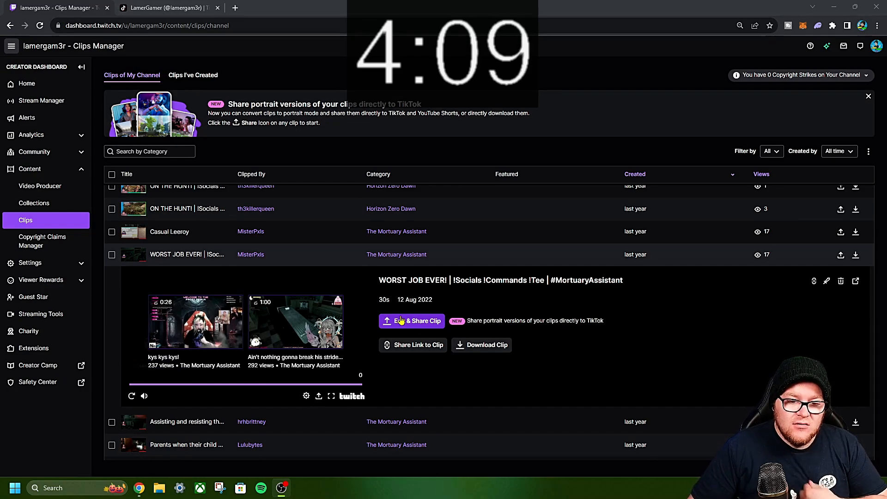
scroll(522, 324, "down", 1)
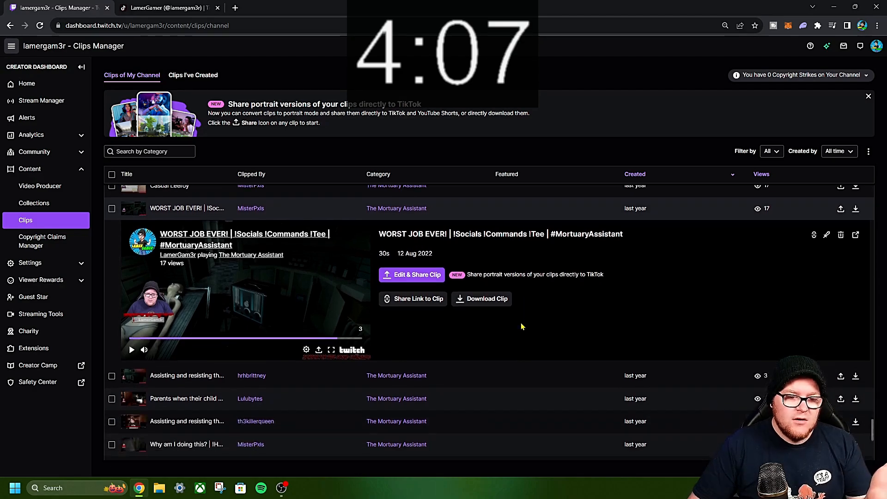
left_click(416, 277)
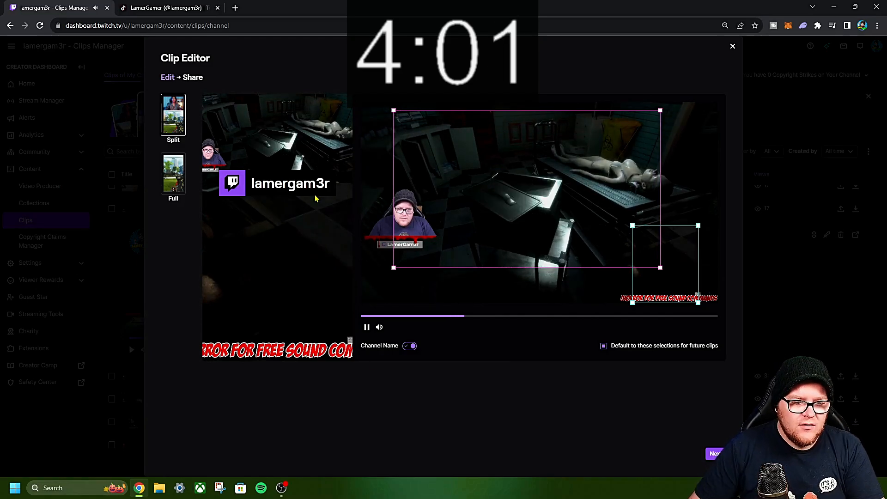
Try the Full layout with its crop area moved over the game footage, and return to the Split layout
left_click(174, 185)
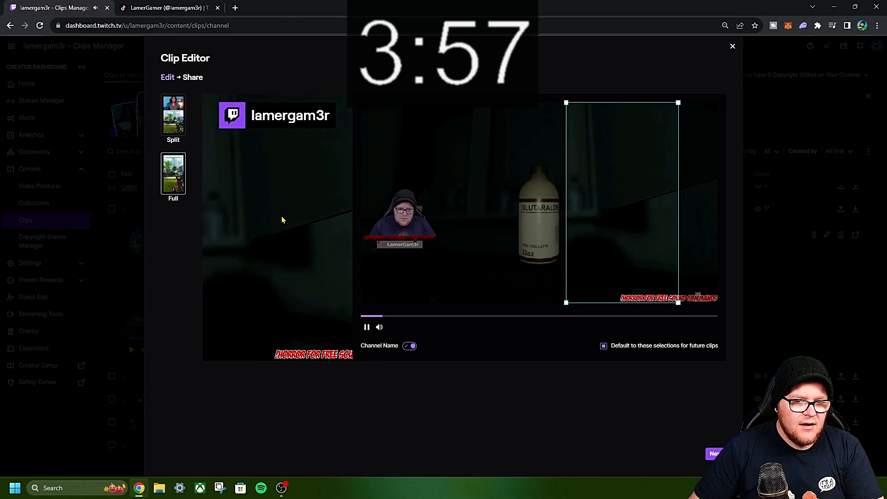
left_click_drag(651, 198, 617, 190)
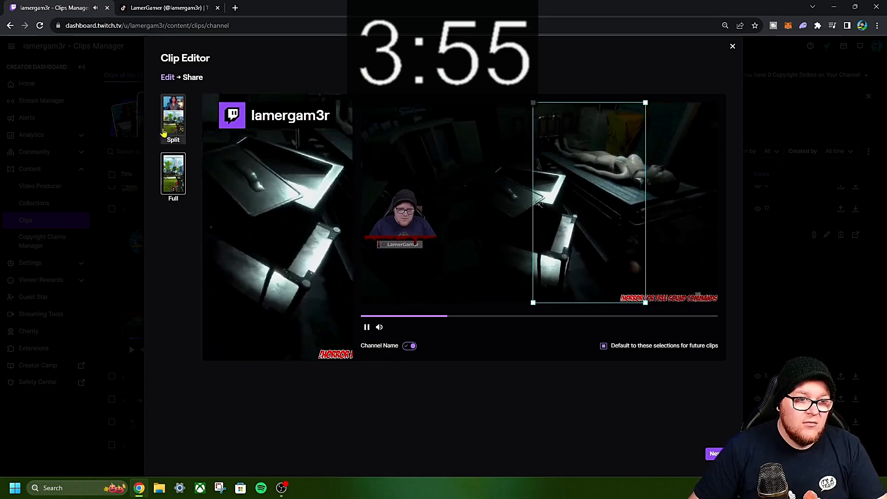
left_click(173, 115)
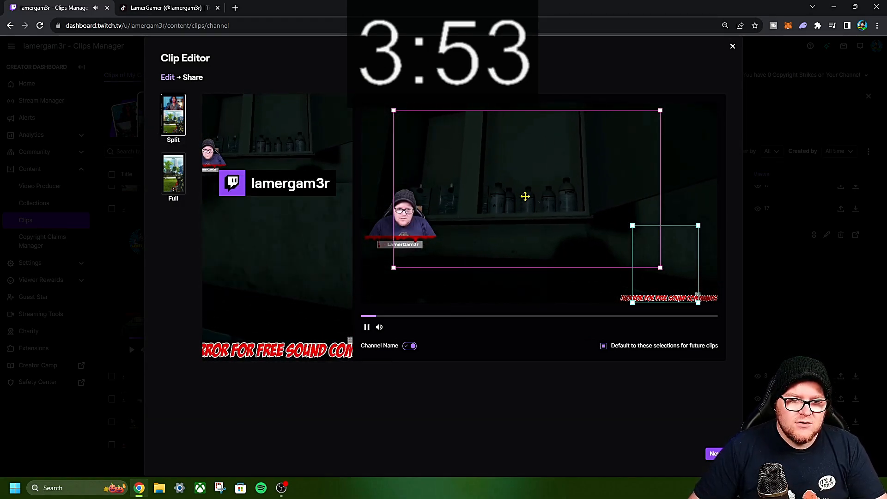
Position the Split layout's large crop area over the gameplay and the small one over the streamer's webcam
left_click_drag(539, 198, 581, 192)
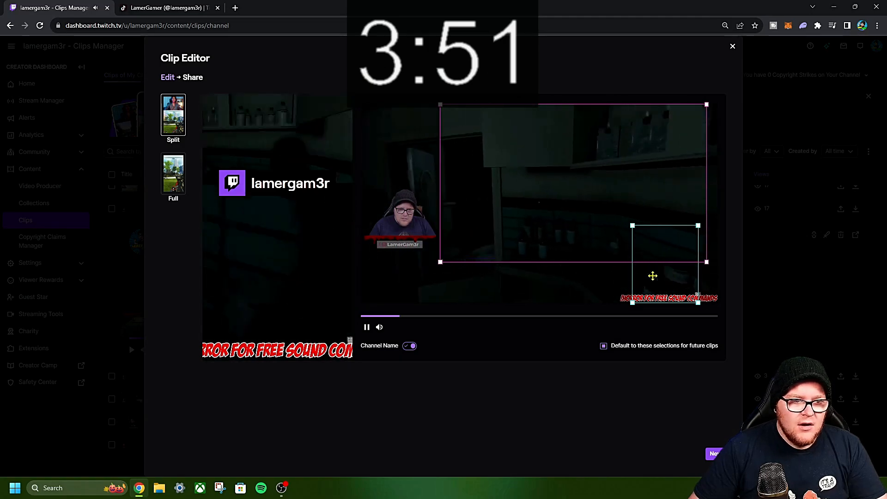
left_click_drag(650, 276, 407, 224)
left_click_drag(548, 222, 552, 220)
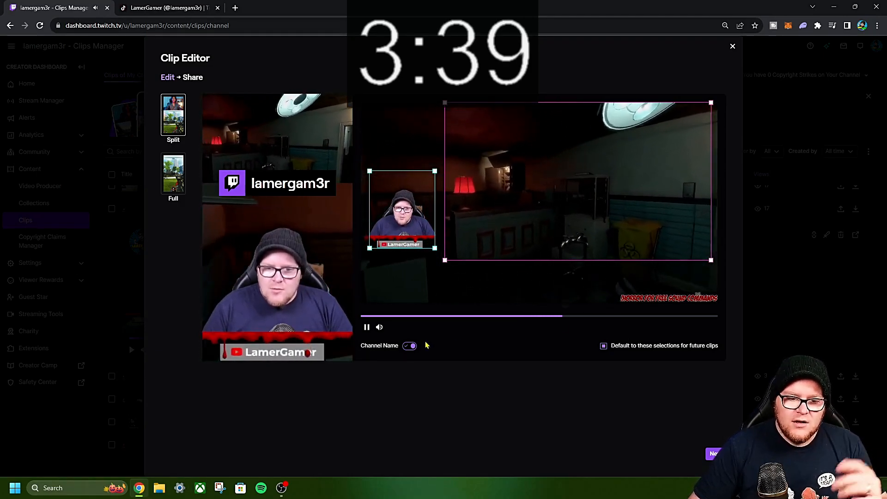
Pause the preview and continue to the sharing stage with the channel name and default selections enabled
left_click(368, 327)
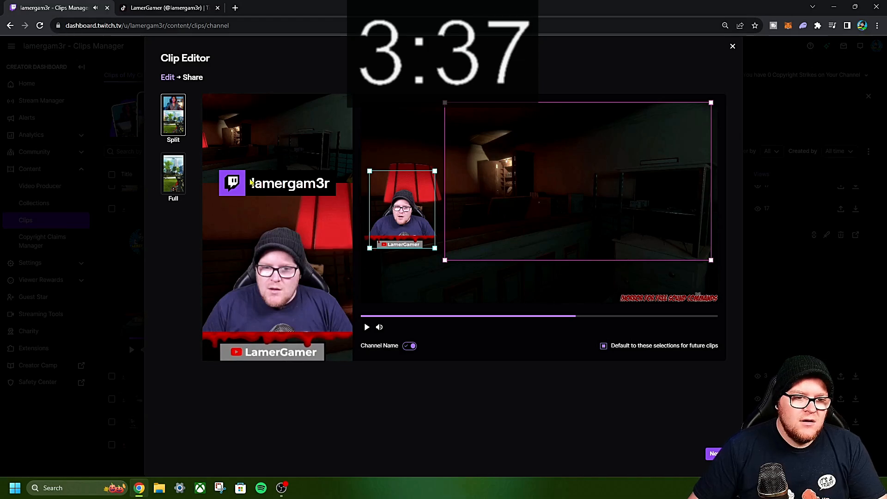
left_click(414, 348)
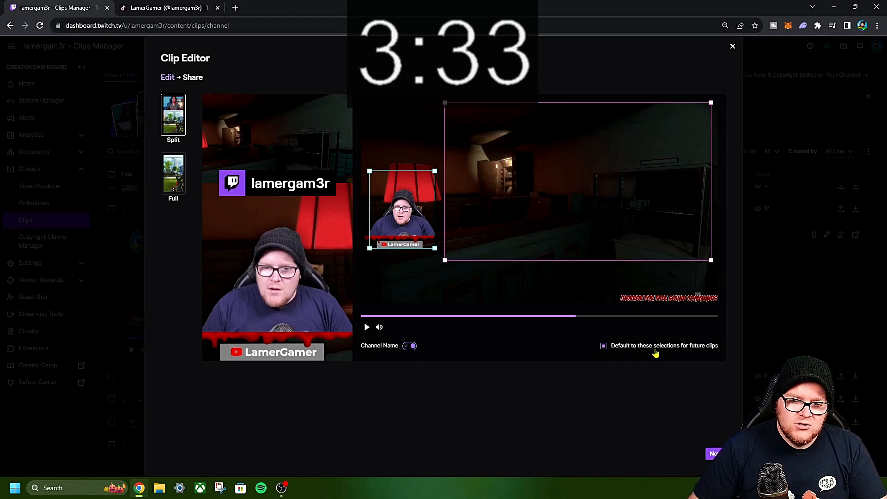
left_click(604, 347)
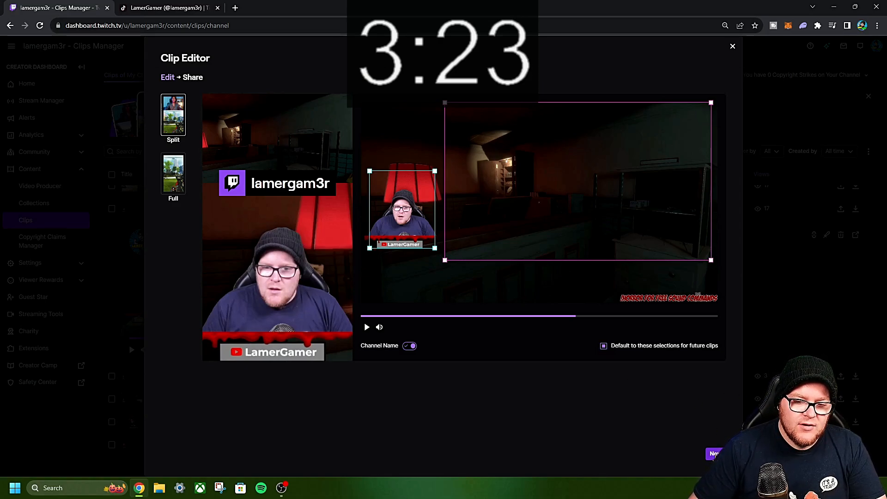
left_click(714, 454)
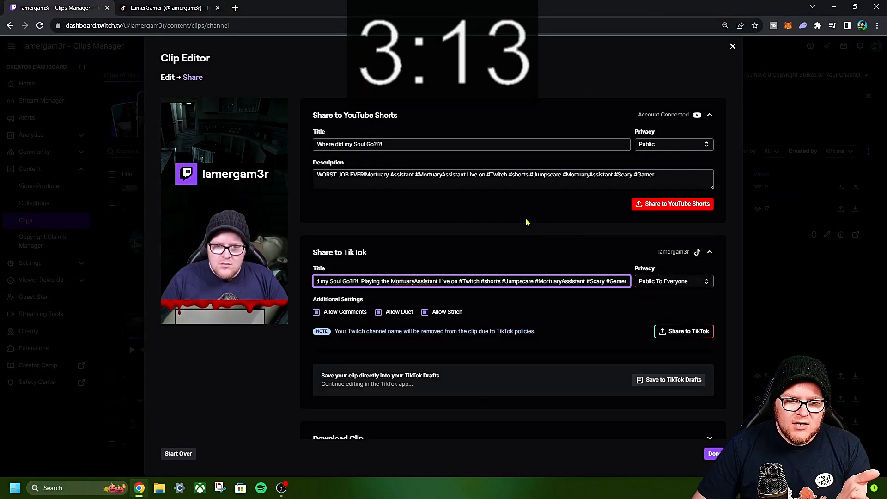
Set the YouTube Shorts privacy to Unlisted and review the TikTok privacy choices, leaving Public To Everyone selected
left_click(687, 149)
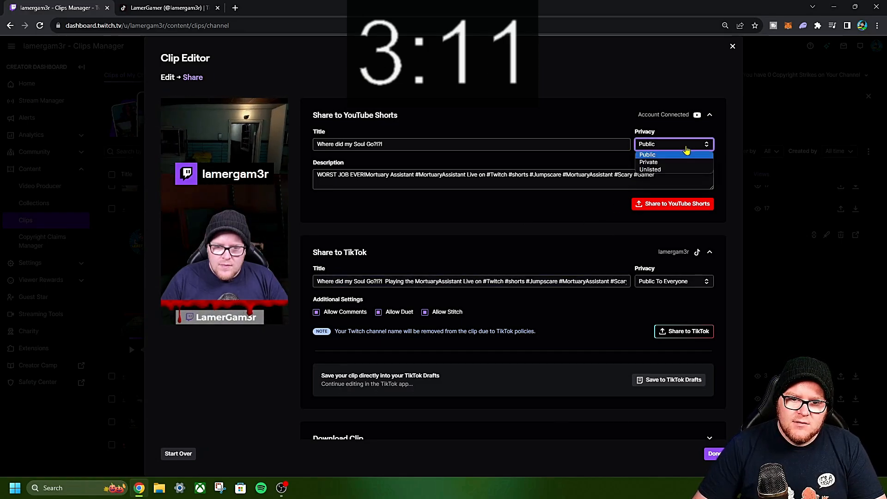
left_click(680, 172)
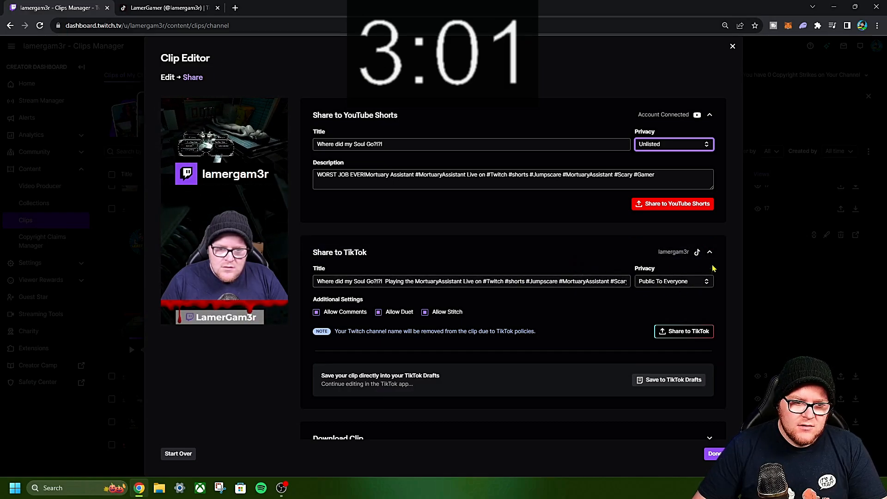
left_click(682, 284)
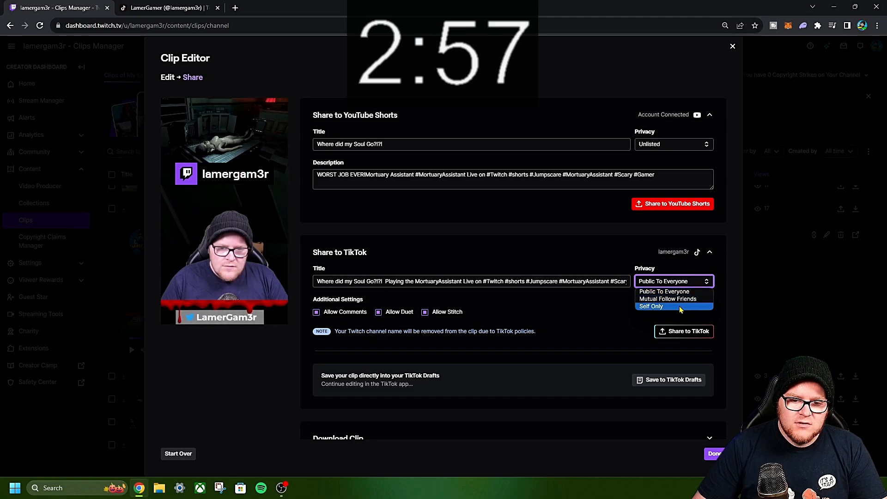
left_click(595, 264)
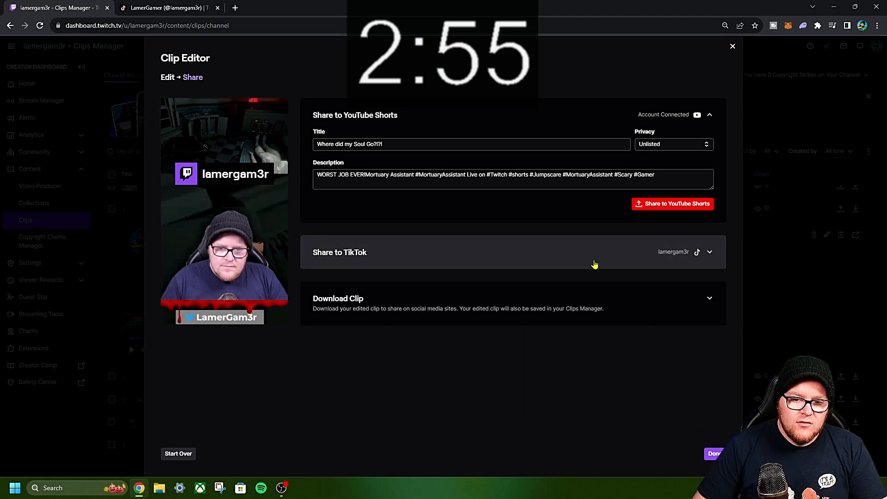
left_click(595, 264)
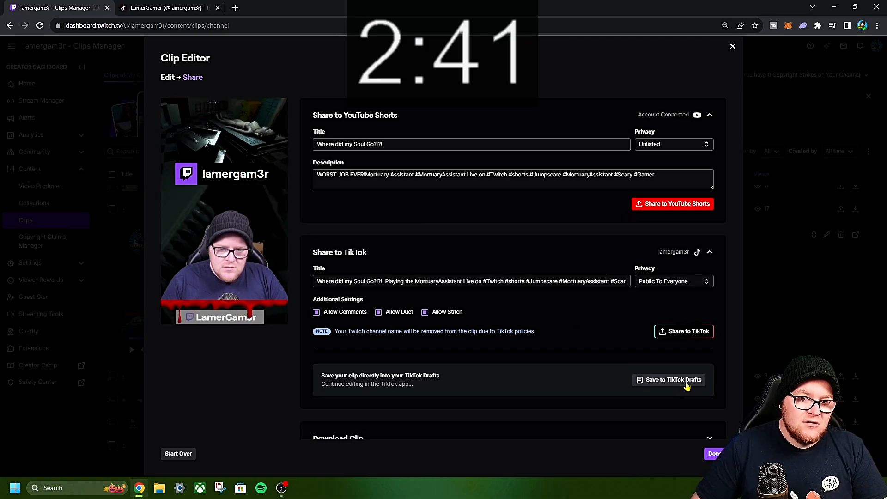
Save the clip to TikTok Drafts and share it to YouTube Shorts
left_click(687, 384)
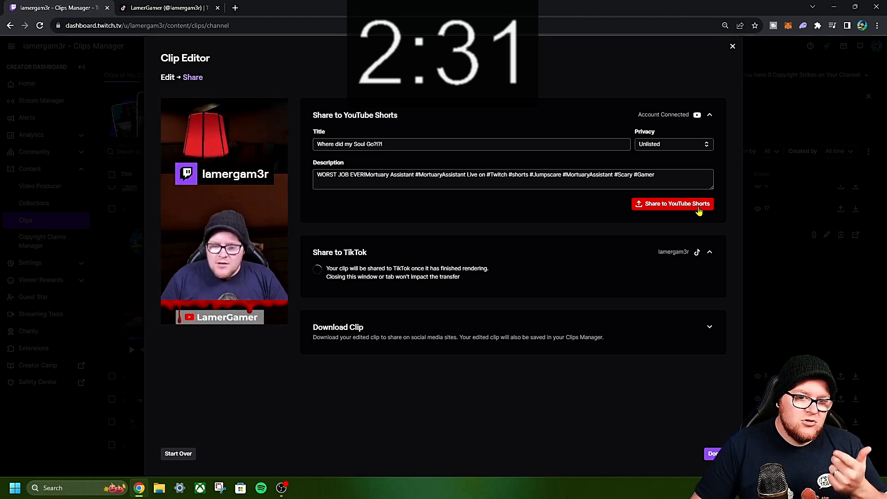
left_click(700, 211)
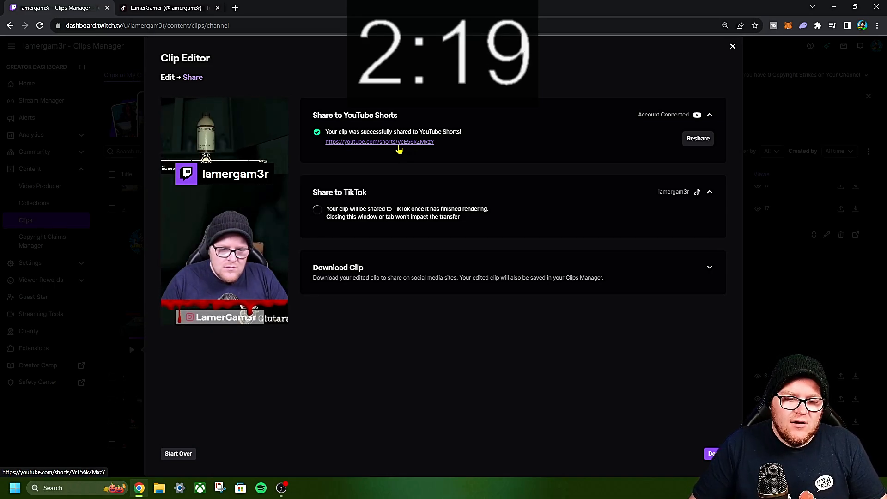
left_click_drag(325, 217, 477, 225)
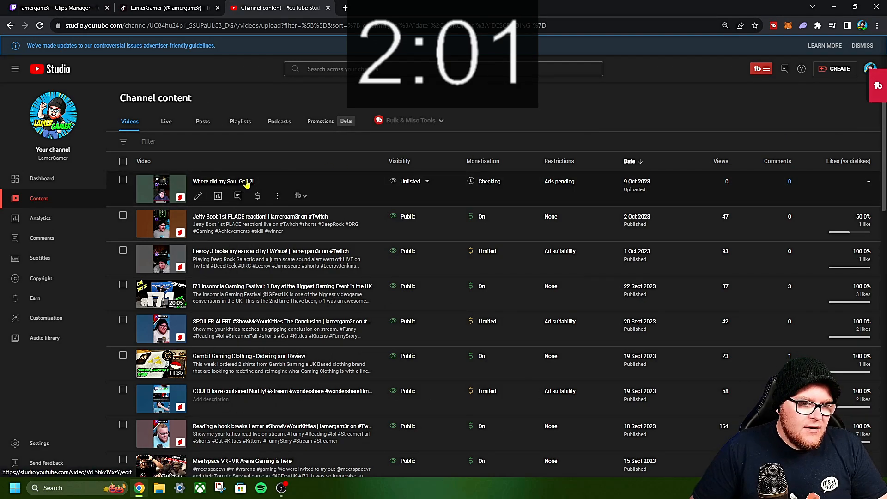
In YouTube Studio, open the "Where did my Soul Go?!?!" Short's details and schedule it for 10 Oct 2023 at 09:30
left_click(198, 197)
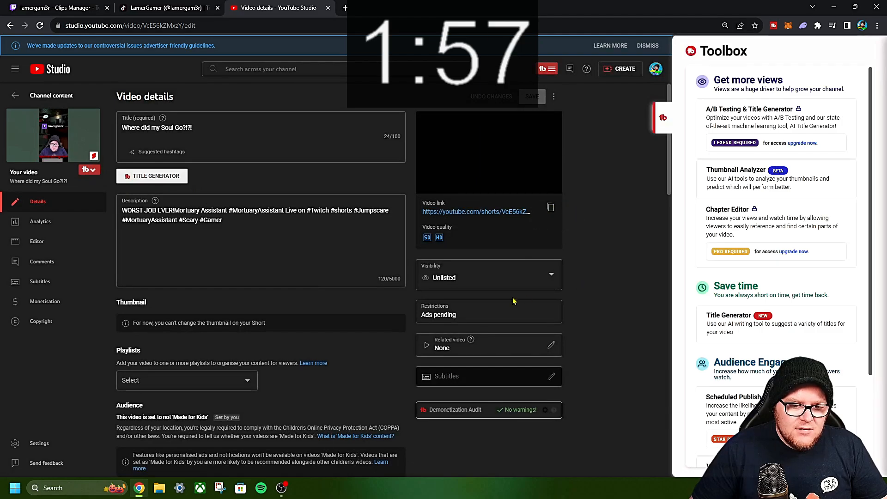
left_click(501, 283)
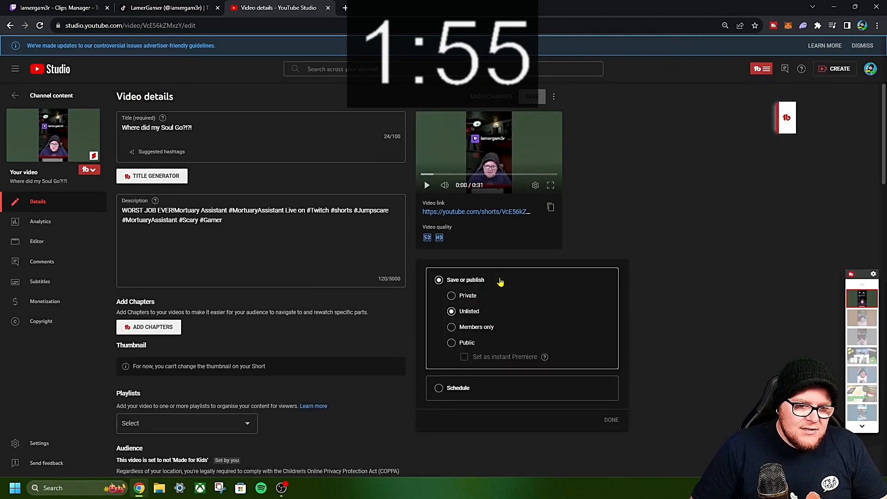
left_click(457, 387)
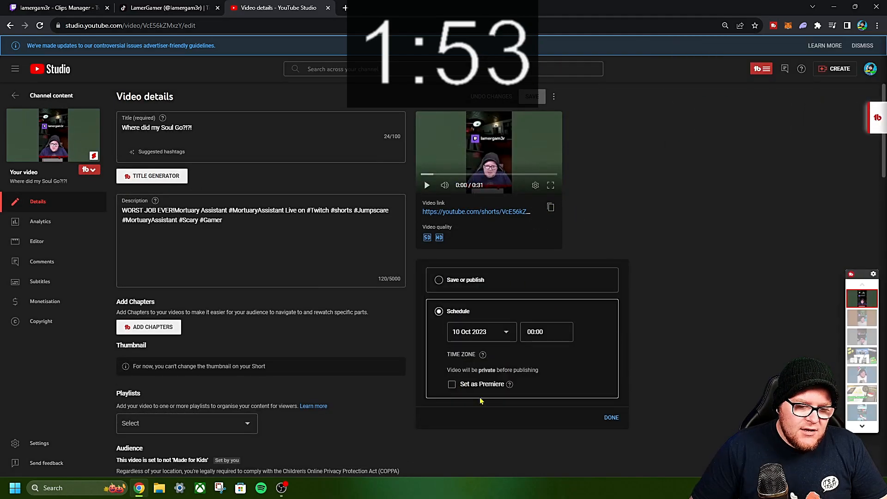
left_click(533, 331)
scroll(554, 395, "down", 10)
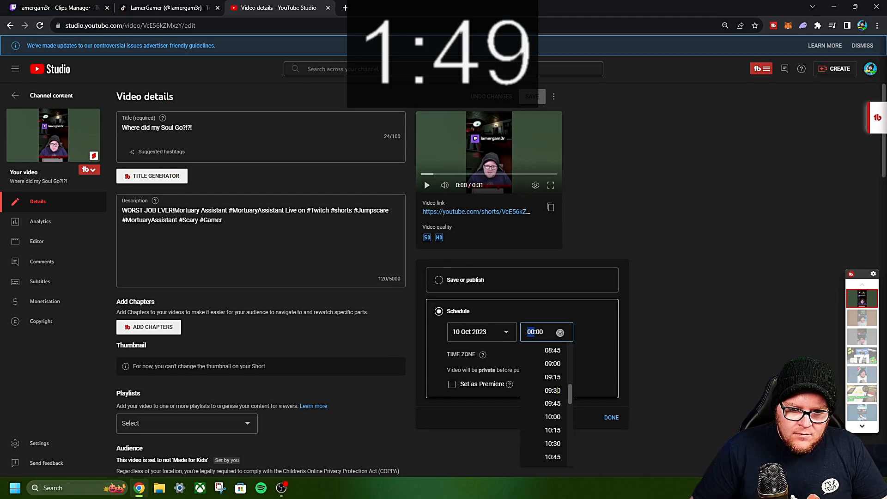
left_click(553, 391)
left_click(613, 422)
Add the Short to the "Shorts and TikTok" playlist and save the video details
scroll(237, 386, "down", 1)
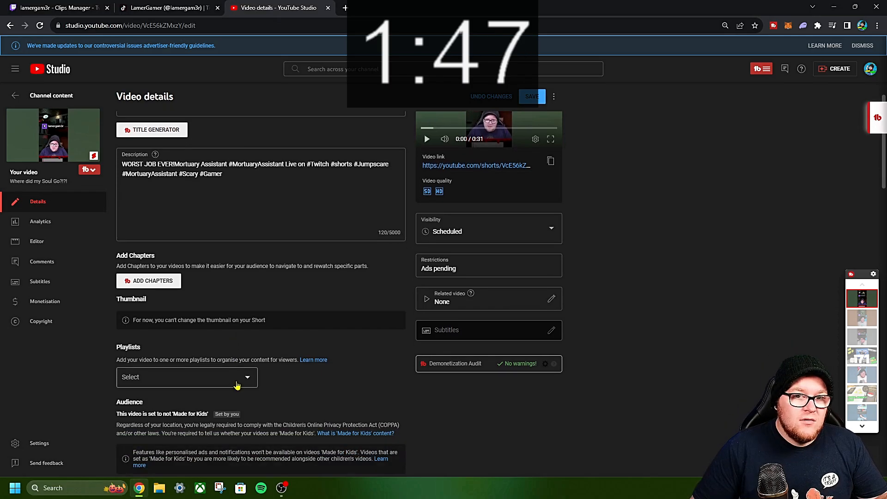
left_click(169, 378)
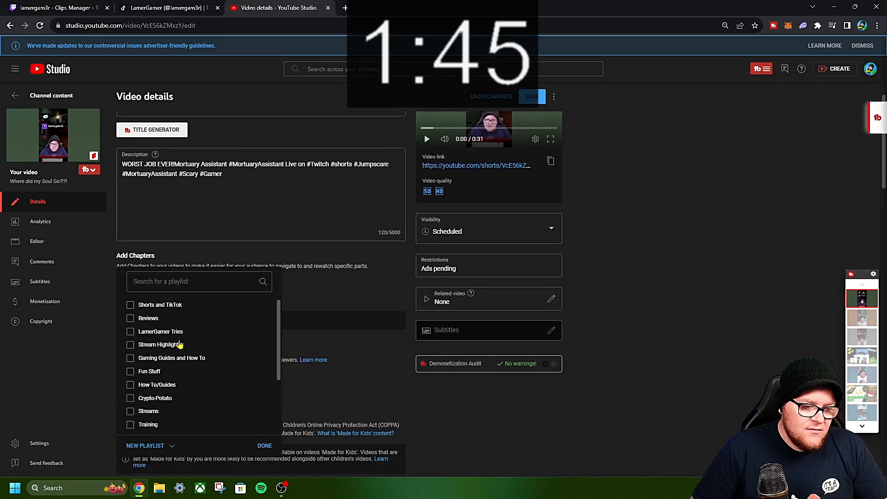
left_click(171, 307)
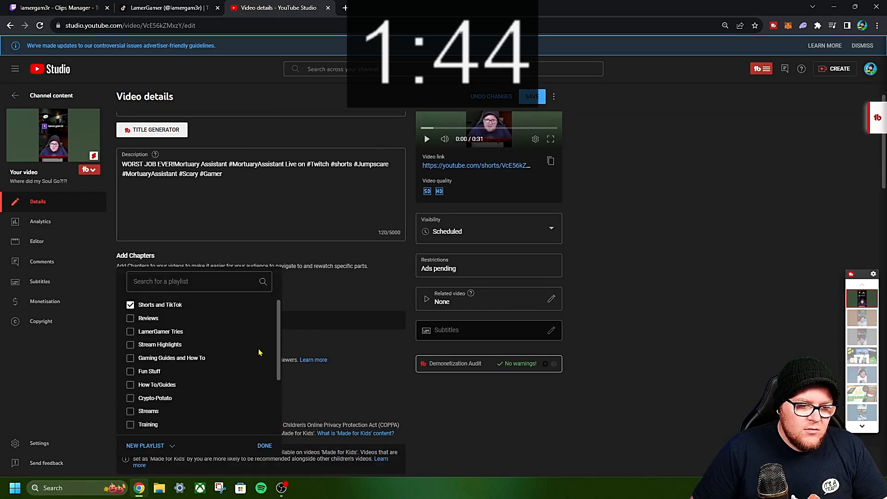
left_click(269, 450)
scroll(589, 168, "up", 1)
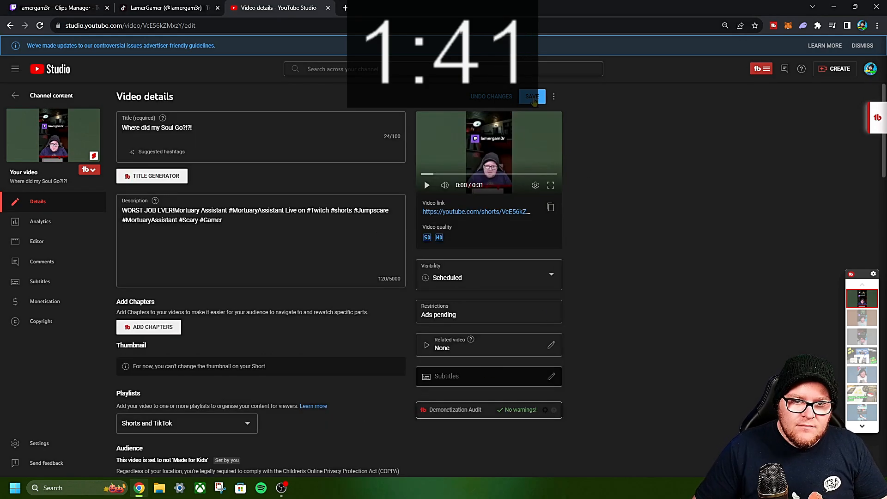
left_click(534, 99)
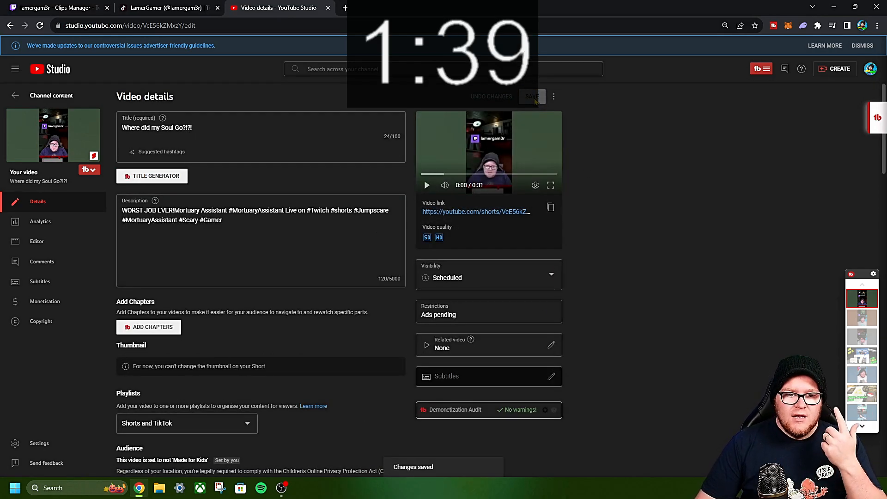